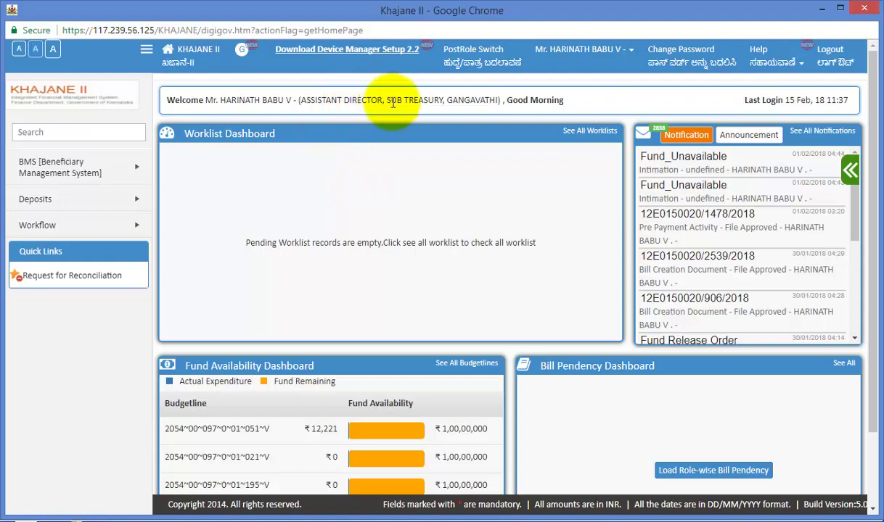
- Switch the active role to Deposit Superitendent for the Assistant Director, Sub Treasury post
click(473, 52)
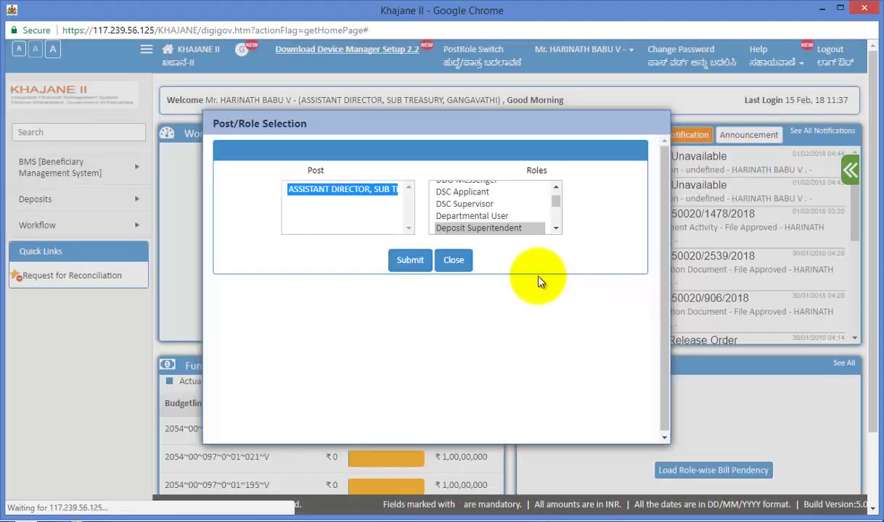
click(495, 228)
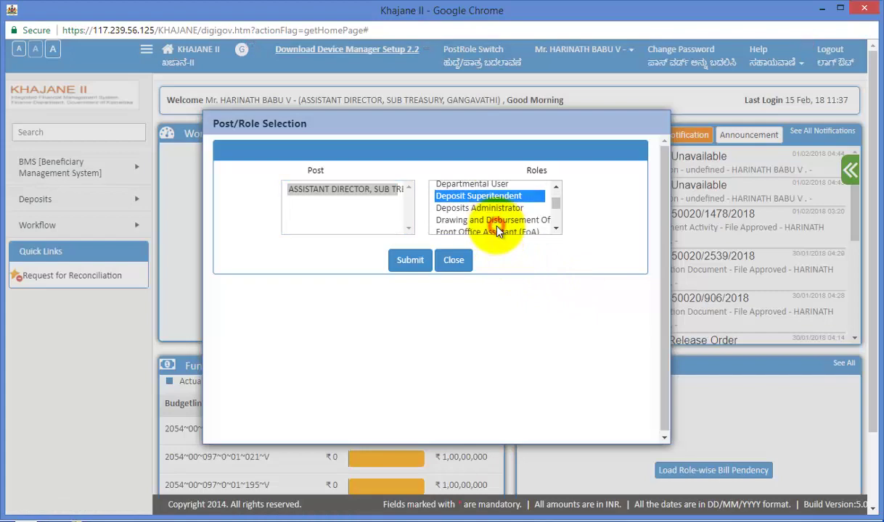
click(408, 262)
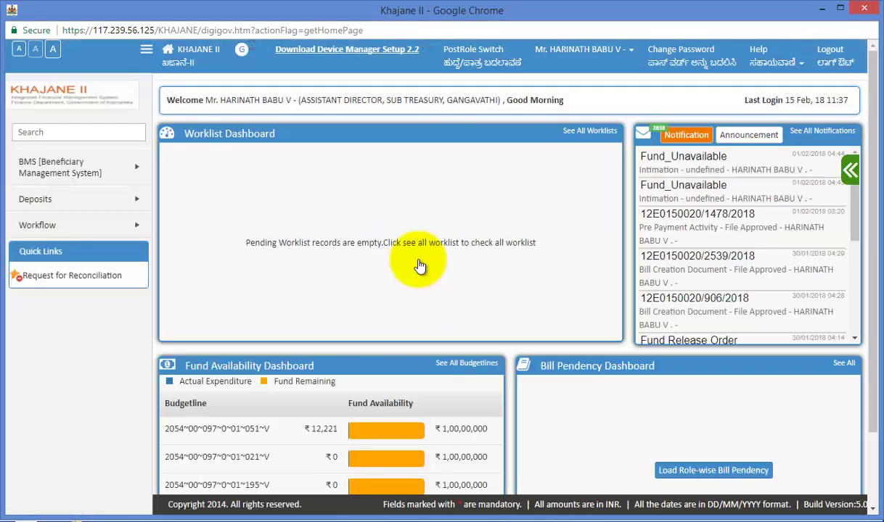
- Open the Request for Reconciliation form from the Deposits reconciliation transactions
mouse_move(120, 199)
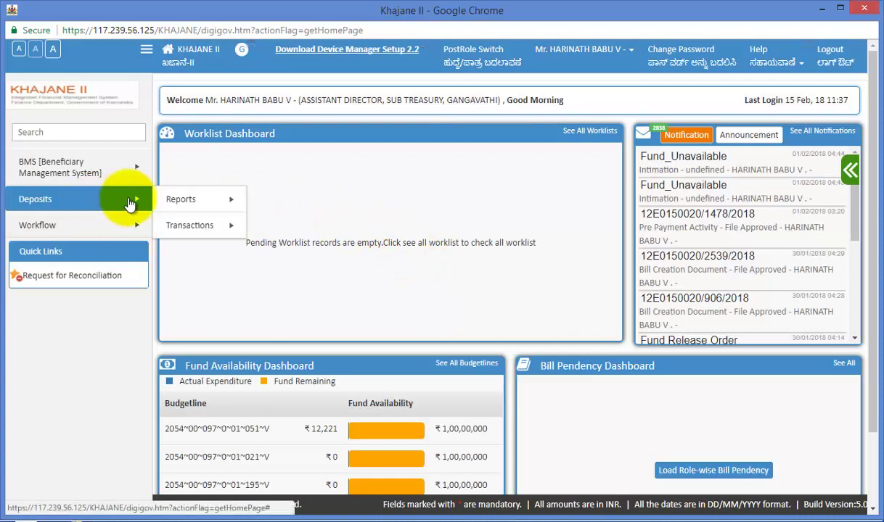
mouse_move(197, 227)
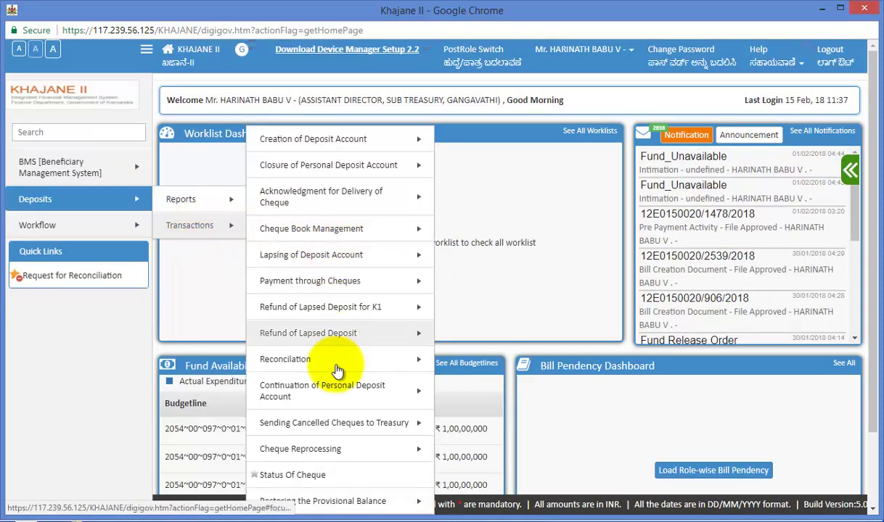
mouse_move(339, 367)
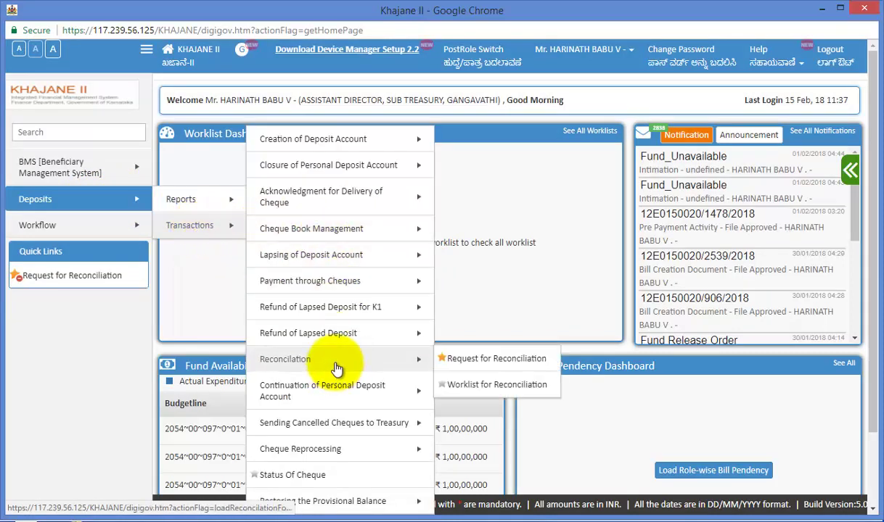
click(501, 363)
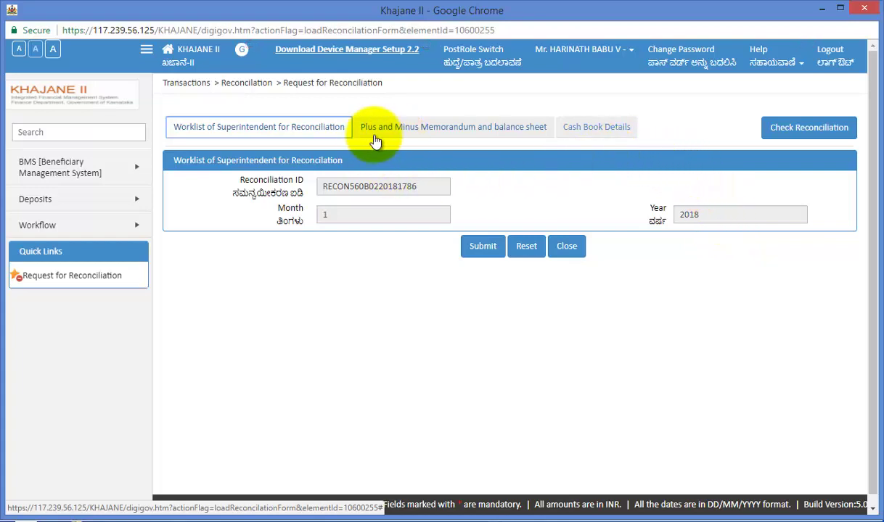
- In the Plus and Minus Memorandum and balance sheet, select the third listed deposit account, NPS-Employee Backlog, and generate its cash book
click(401, 129)
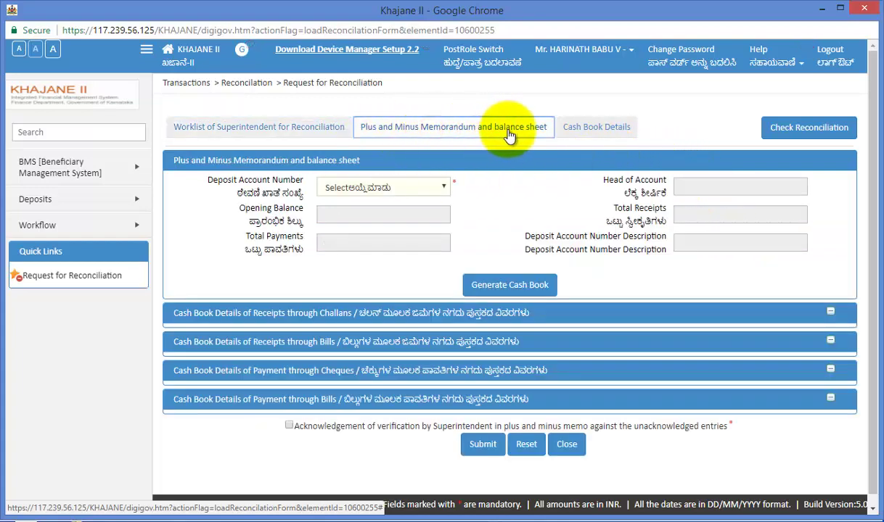
click(406, 193)
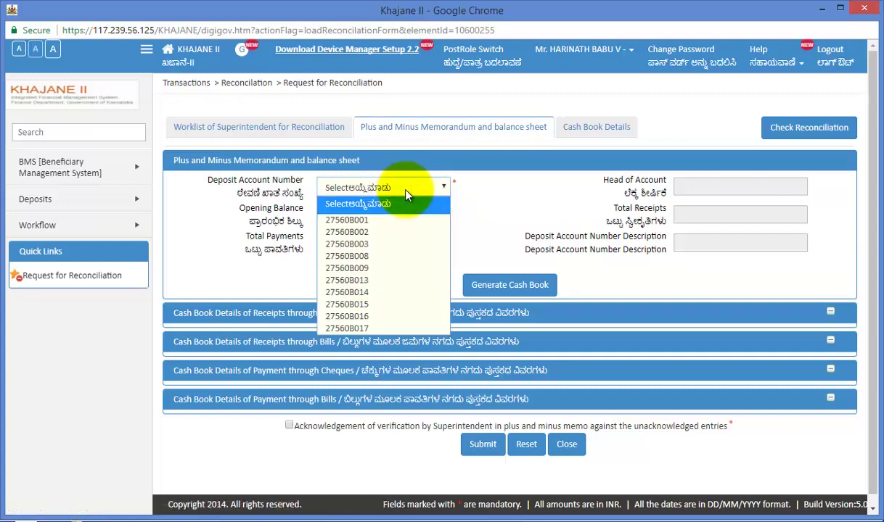
click(386, 246)
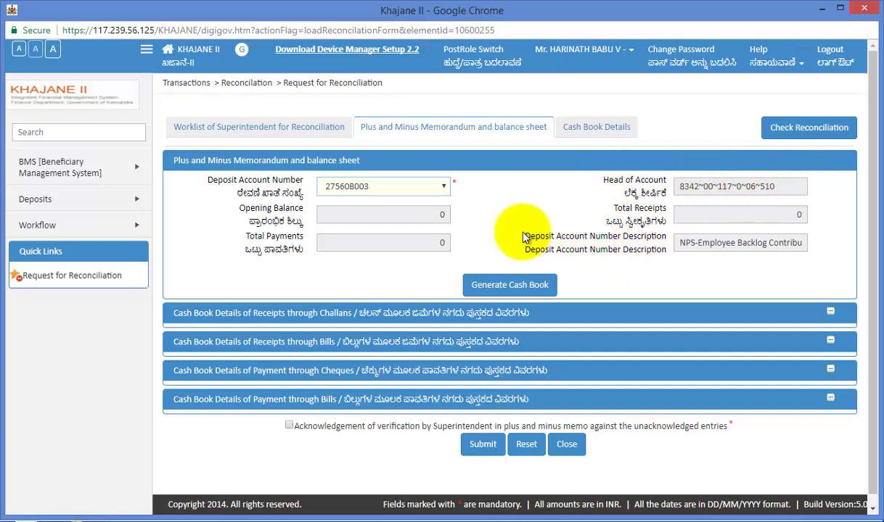
drag(678, 243, 765, 242)
click(796, 265)
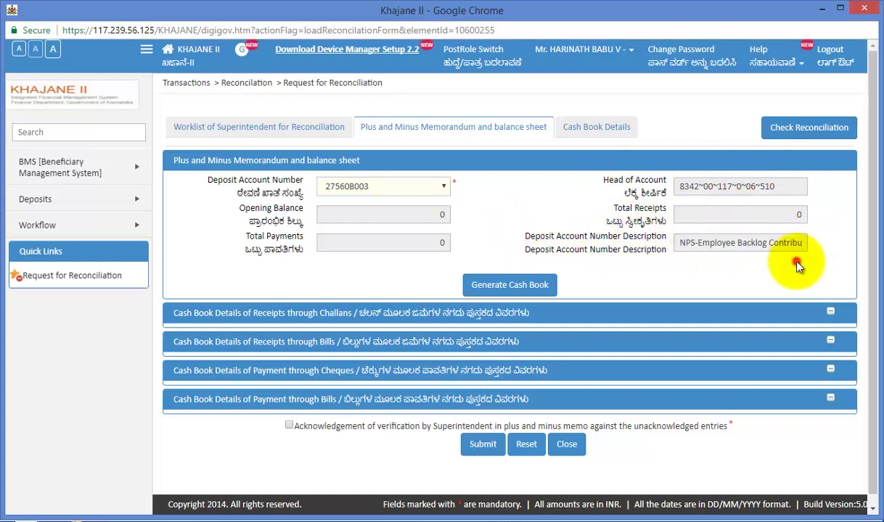
click(519, 288)
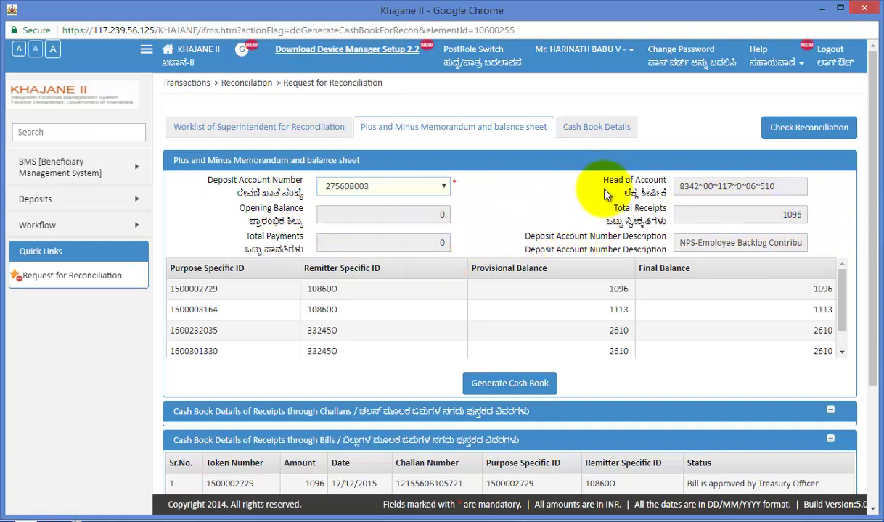
- Review the account's balances and bill receipts, and acknowledge the superintendent's verification in the plus and minus memo against the unacknowledged entries
scroll(395, 286, down, 2)
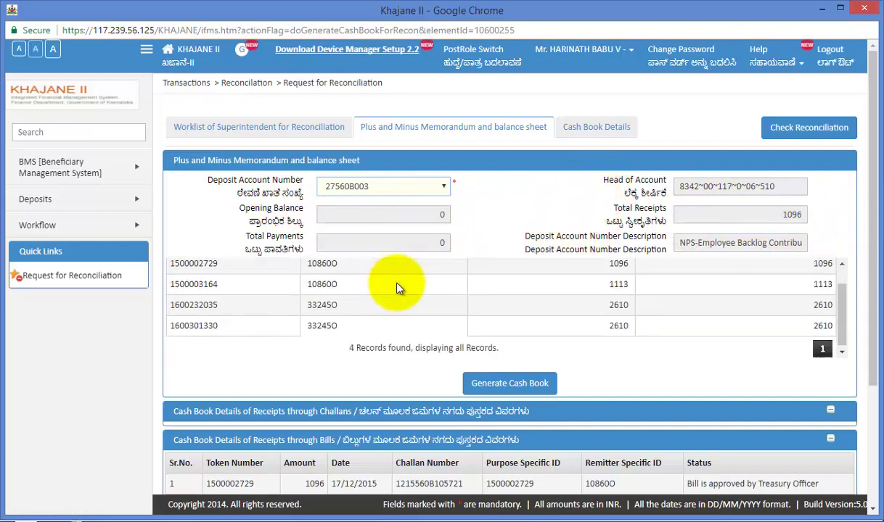
scroll(436, 319, up, 2)
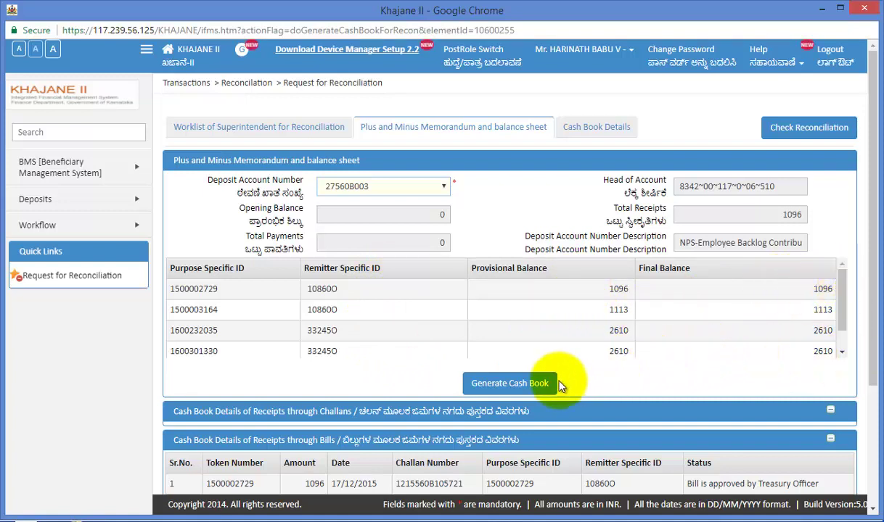
scroll(662, 397, down, 1)
scroll(666, 400, down, 2)
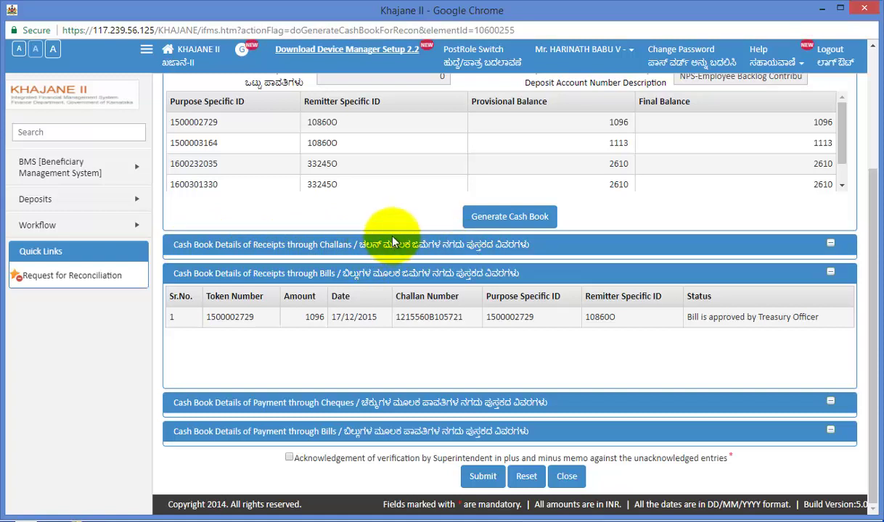
click(499, 246)
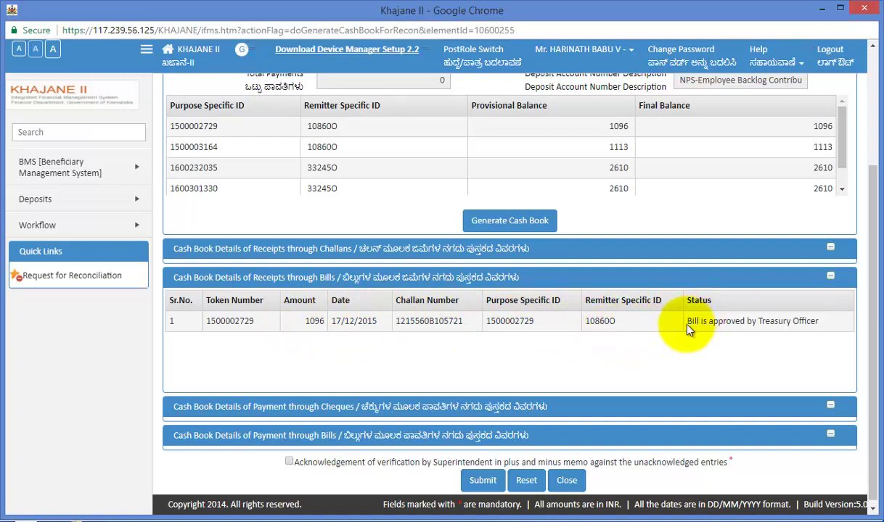
drag(688, 325, 848, 335)
click(805, 352)
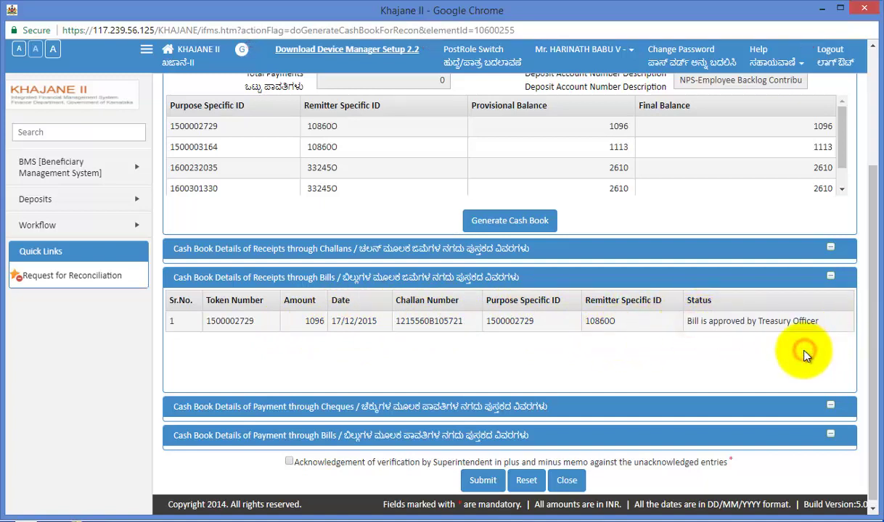
scroll(653, 363, down, 1)
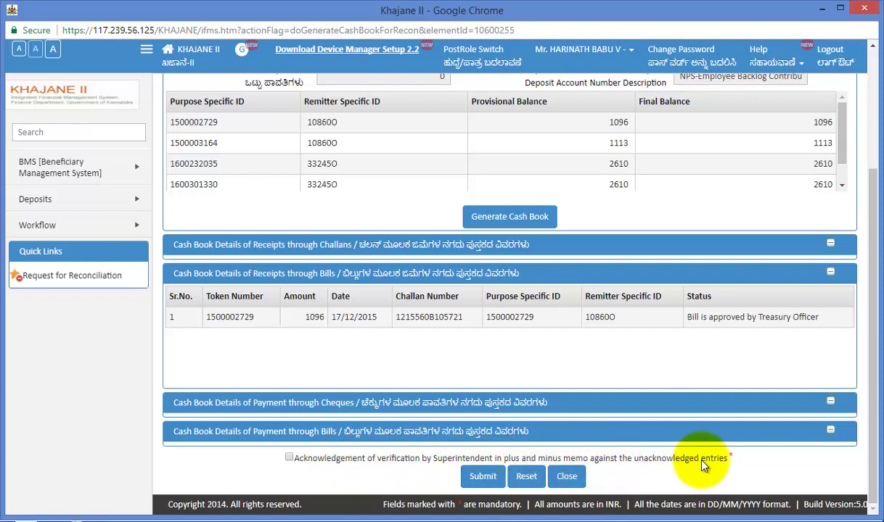
click(290, 458)
- In the Cash Book Details, mark the bill receipt as acknowledged by the administrator and run Check Reconciliation
scroll(500, 398, up, 2)
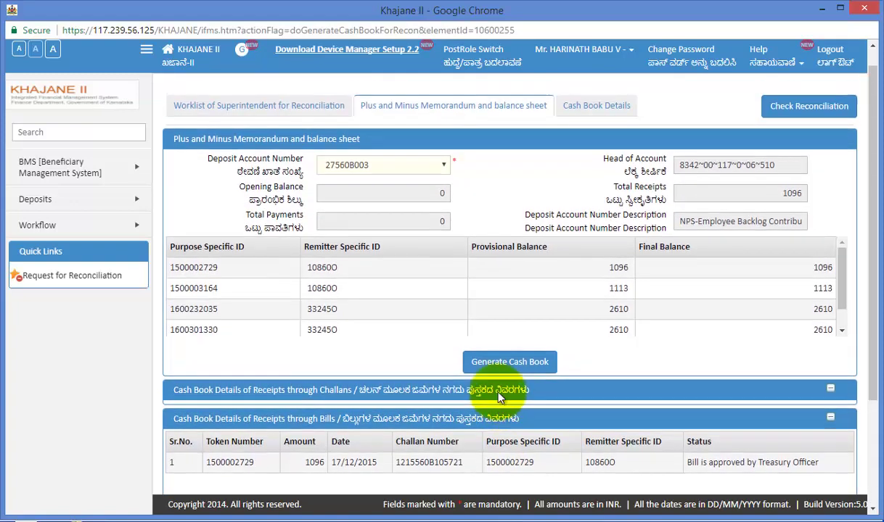
scroll(499, 396, up, 1)
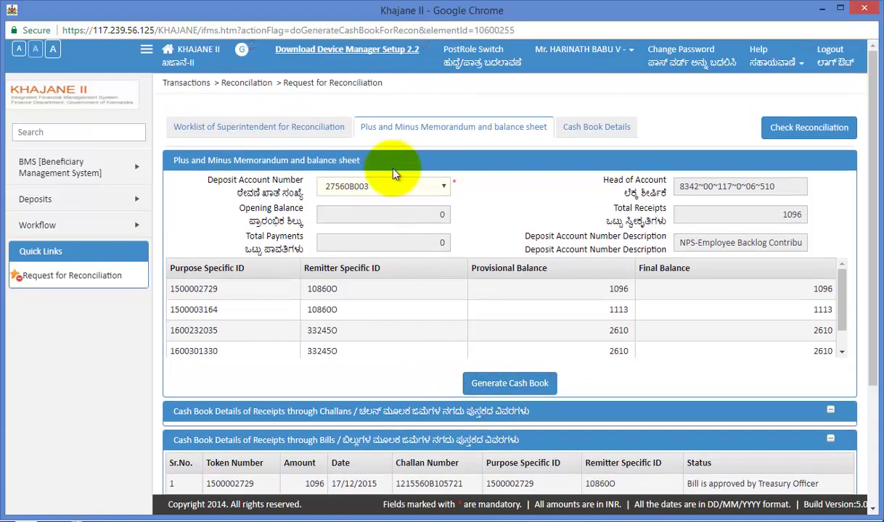
click(595, 133)
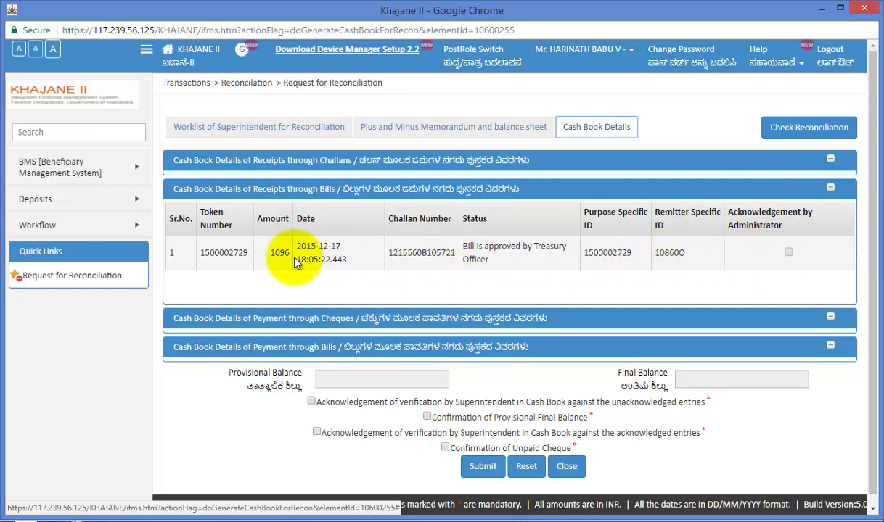
click(789, 253)
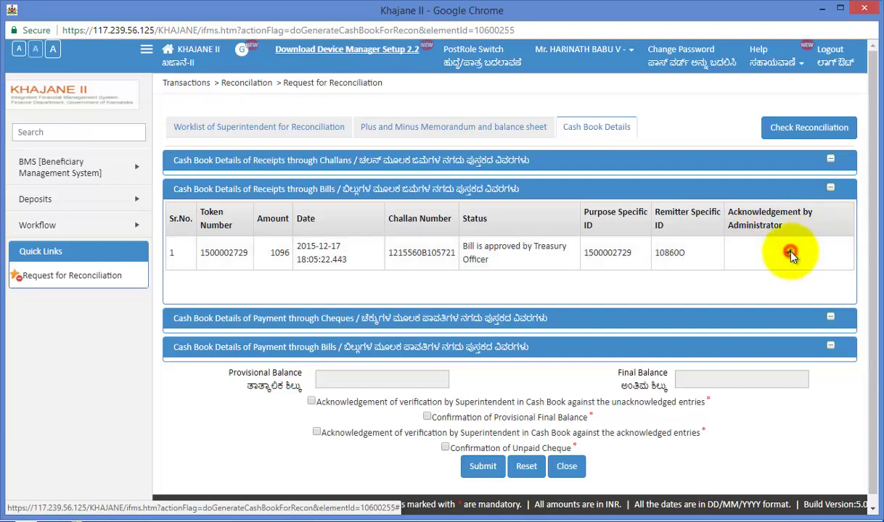
click(798, 133)
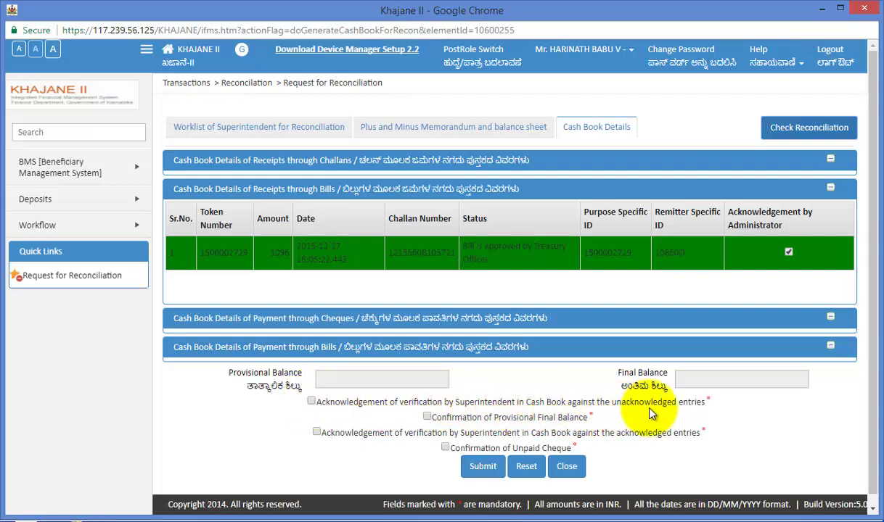
- Acknowledge the cash book's unacknowledged and acknowledged entries, confirm the provisional final balance and unpaid cheque, and submit the reconciliation
click(310, 402)
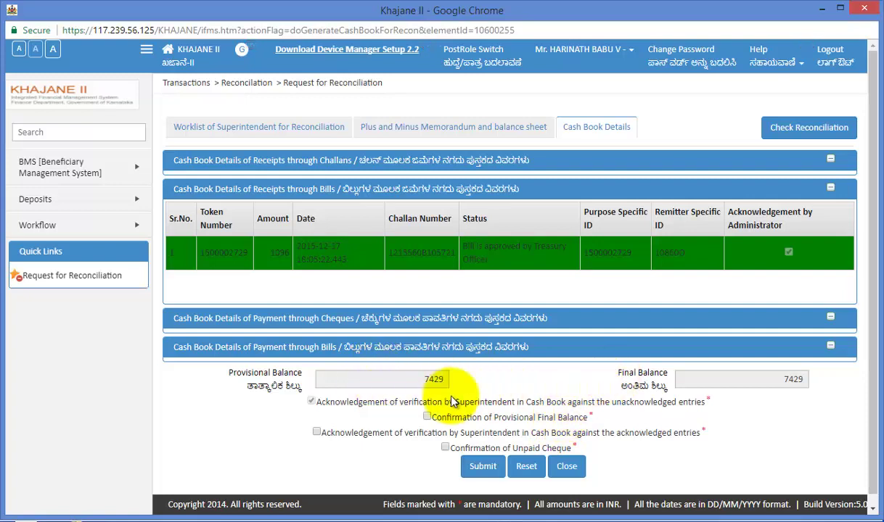
click(428, 418)
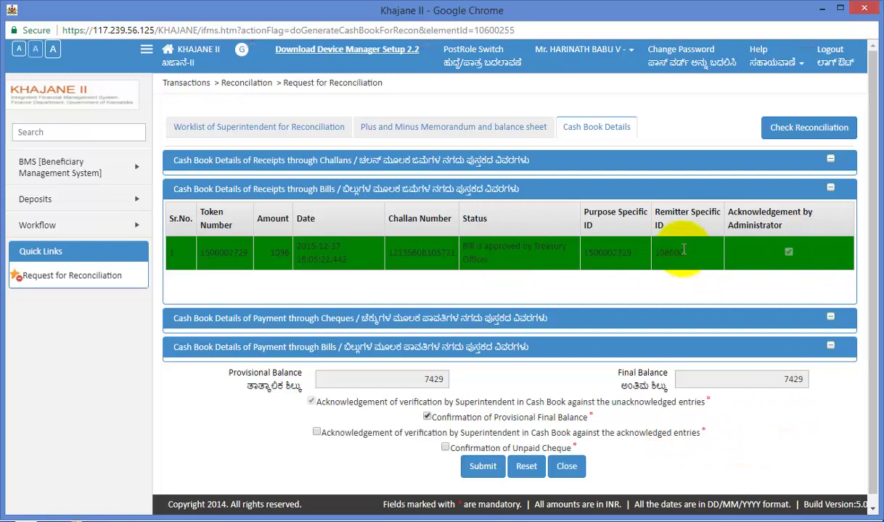
click(316, 434)
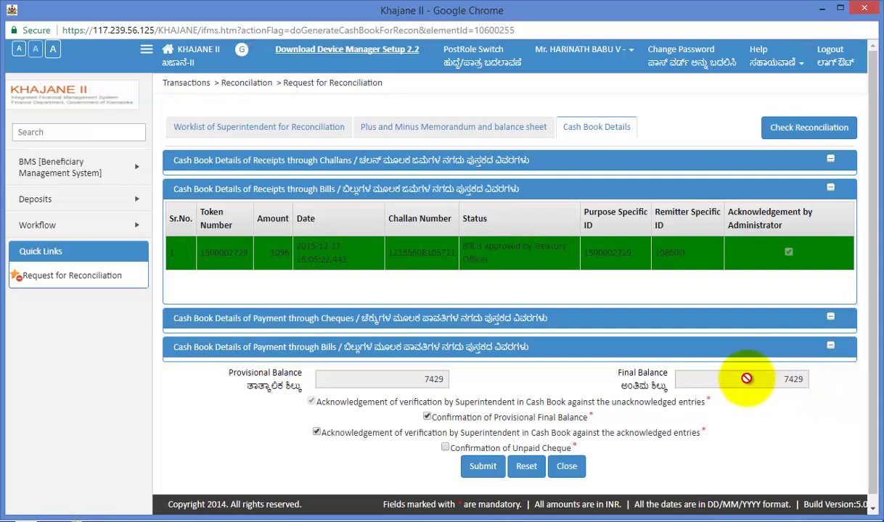
click(446, 448)
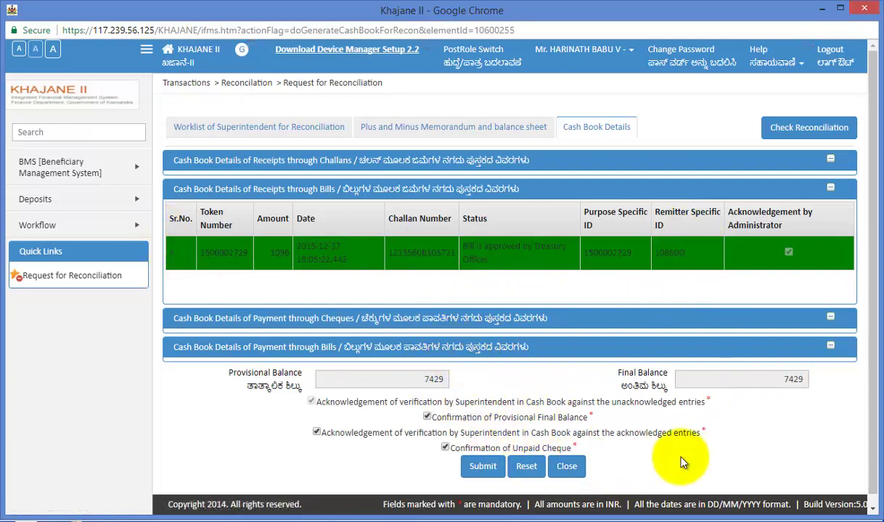
click(483, 466)
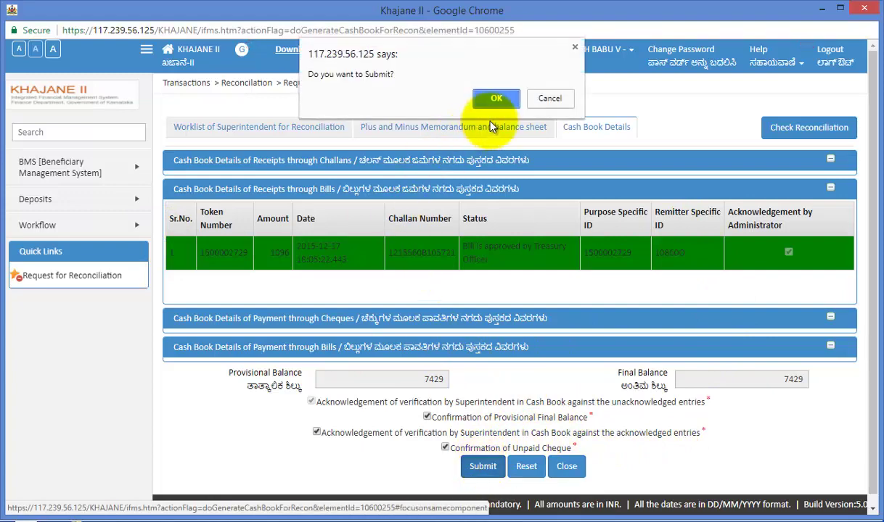
click(493, 98)
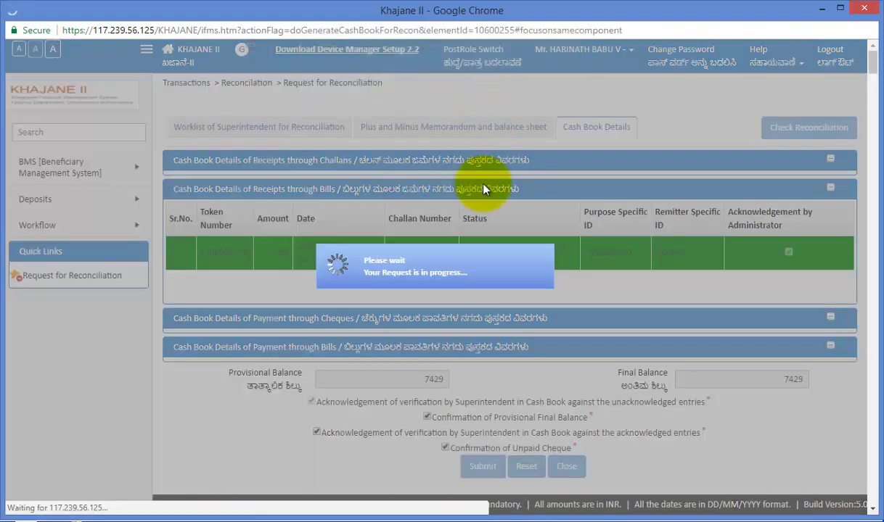